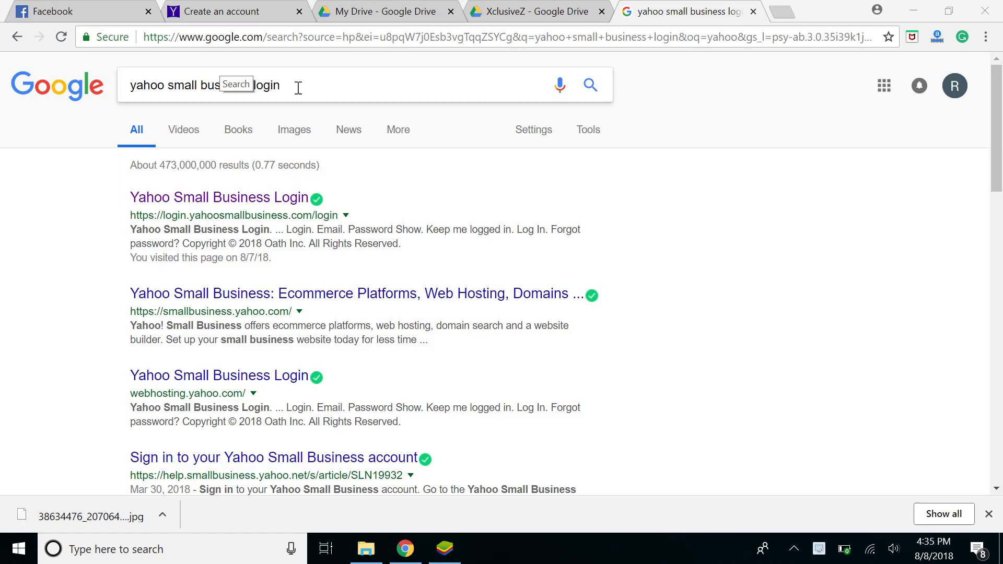
Step: Go from the Yahoo Small Business Login search result to the Sign up form
left_click(201, 208)
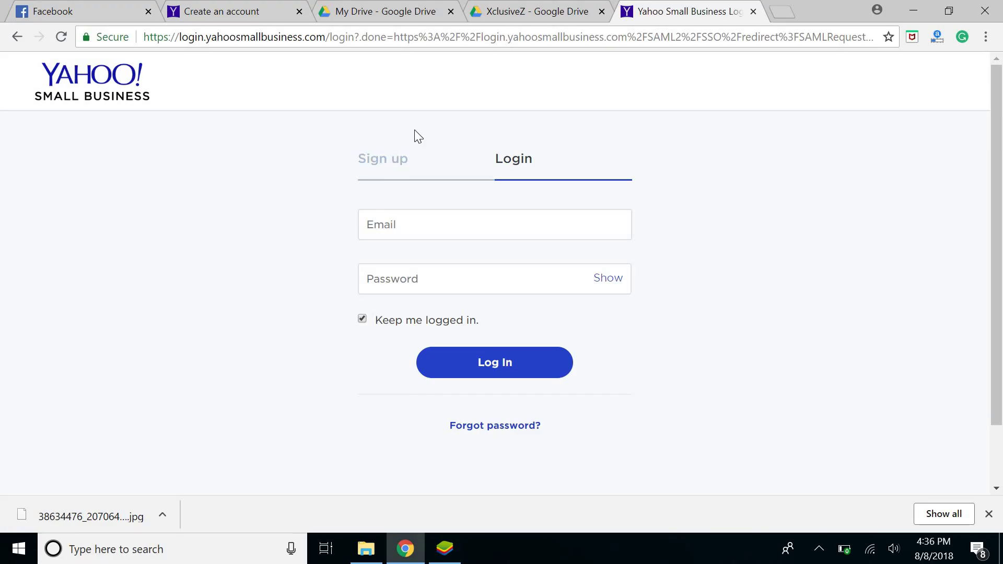
left_click(390, 163)
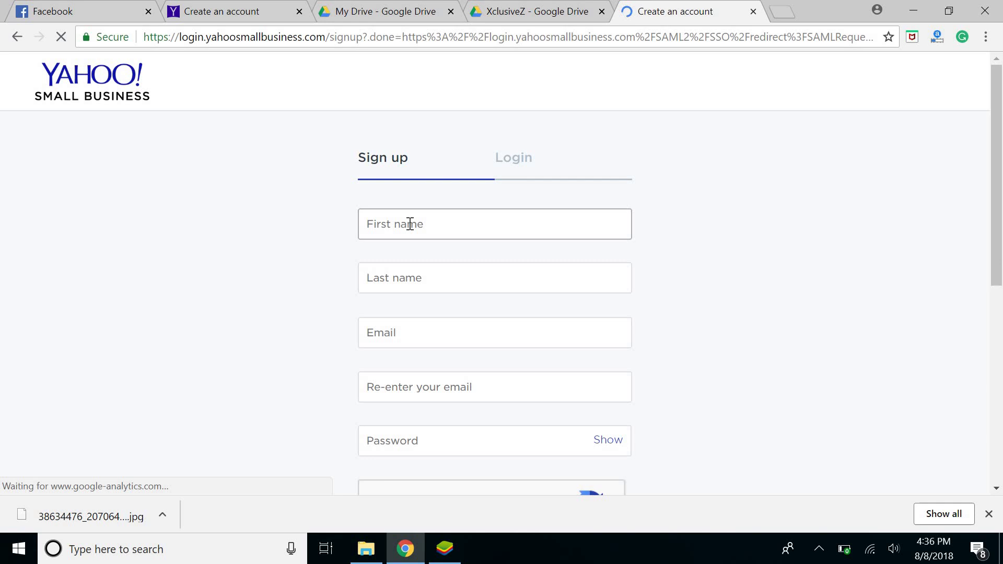
Step: Enter first and last name, the email twice, and a Strong-rated pasted password
left_click(409, 224)
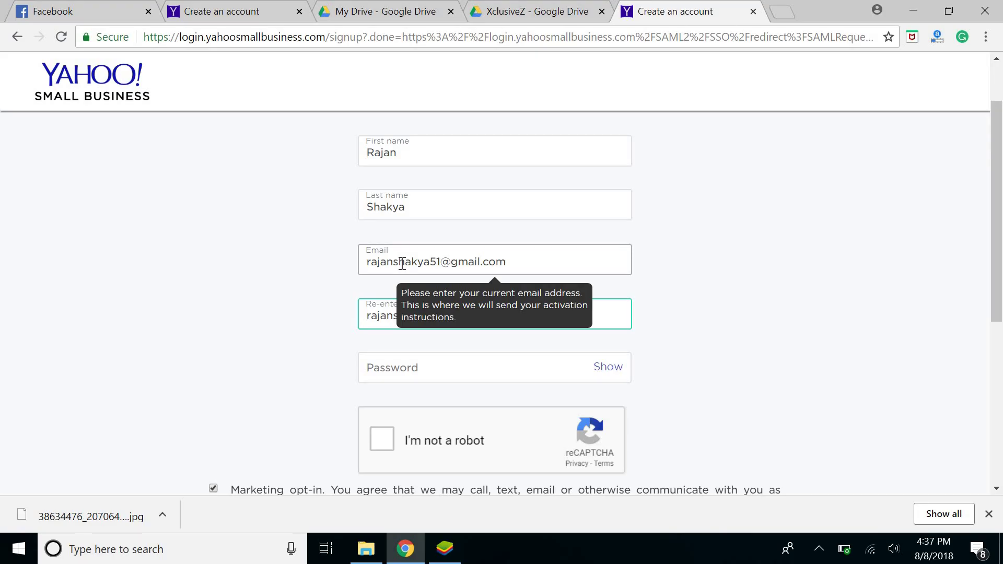
left_click(374, 321)
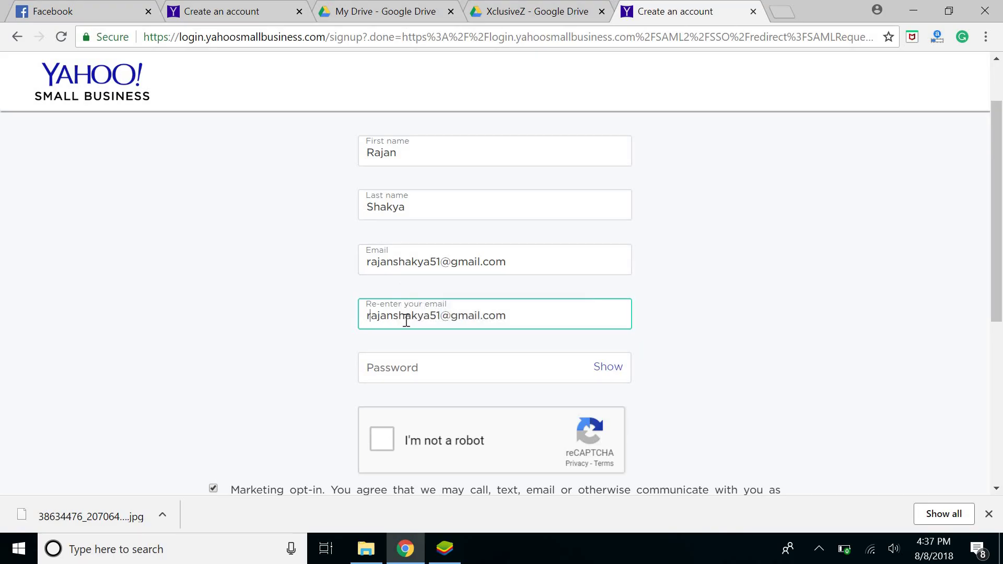
scroll(405, 326, "down", 1)
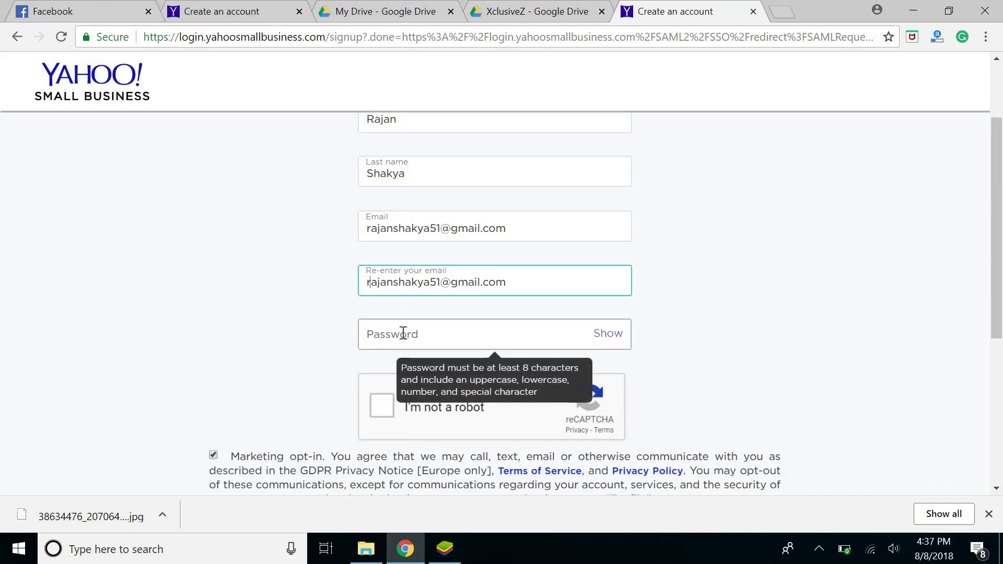
left_click(403, 333)
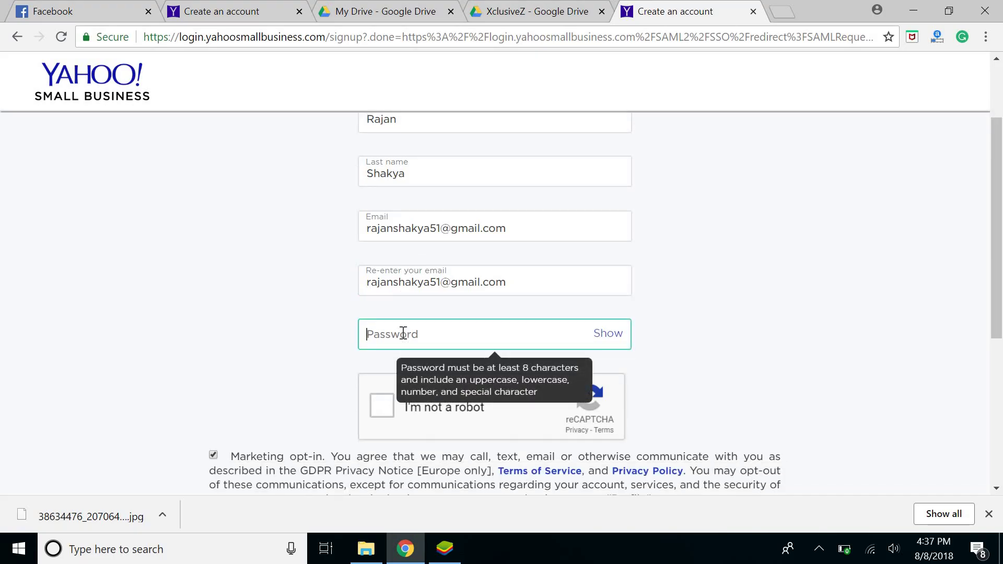
key("ctrl+v")
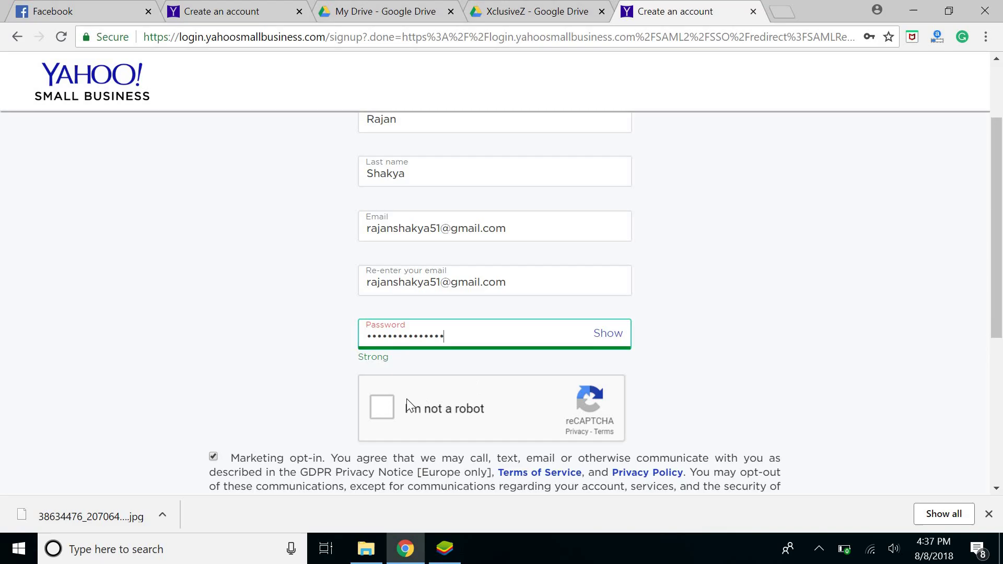
Step: Pass the 'I'm not a robot' check and submit with Create Account
left_click(379, 408)
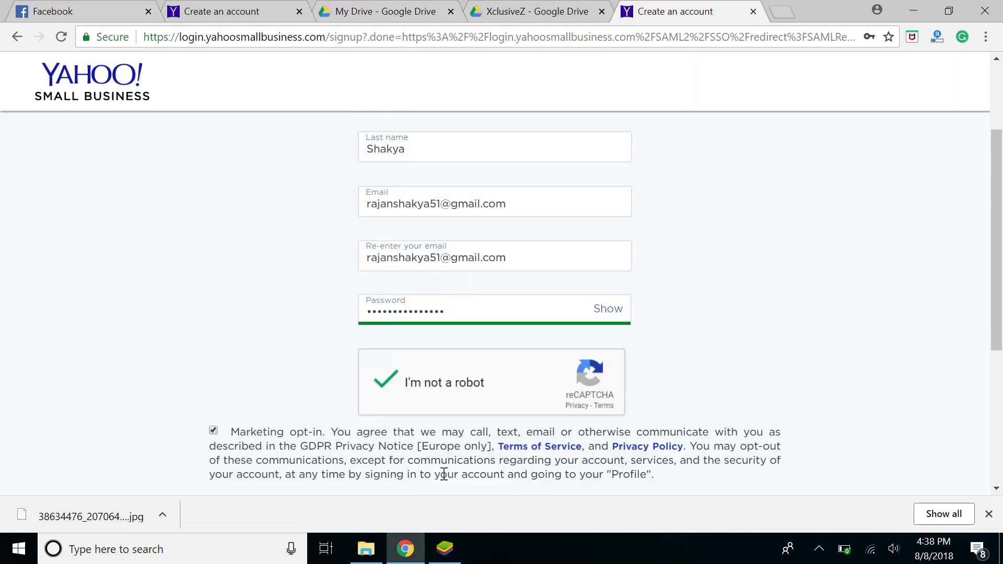
scroll(331, 375, "down", 3)
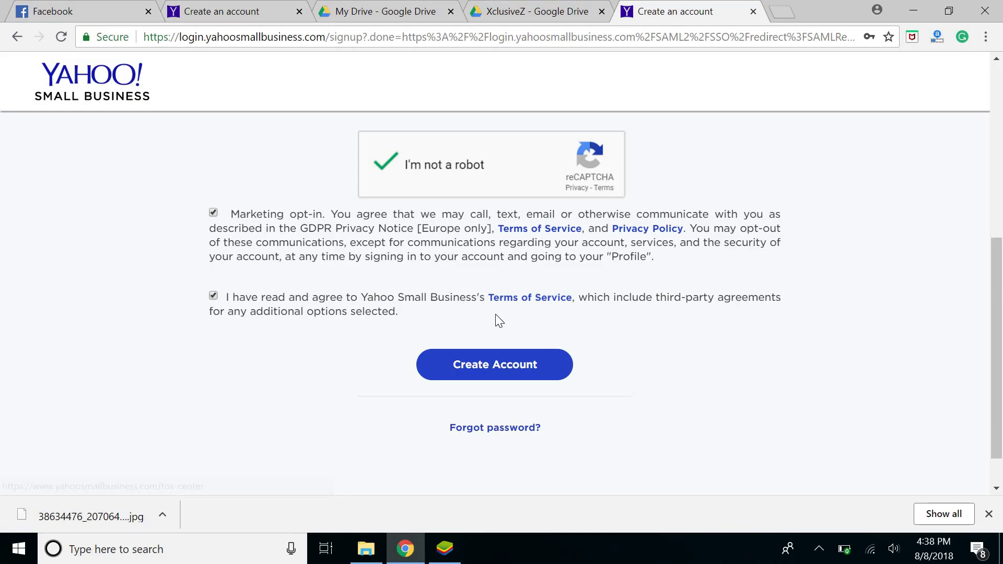
left_click(489, 369)
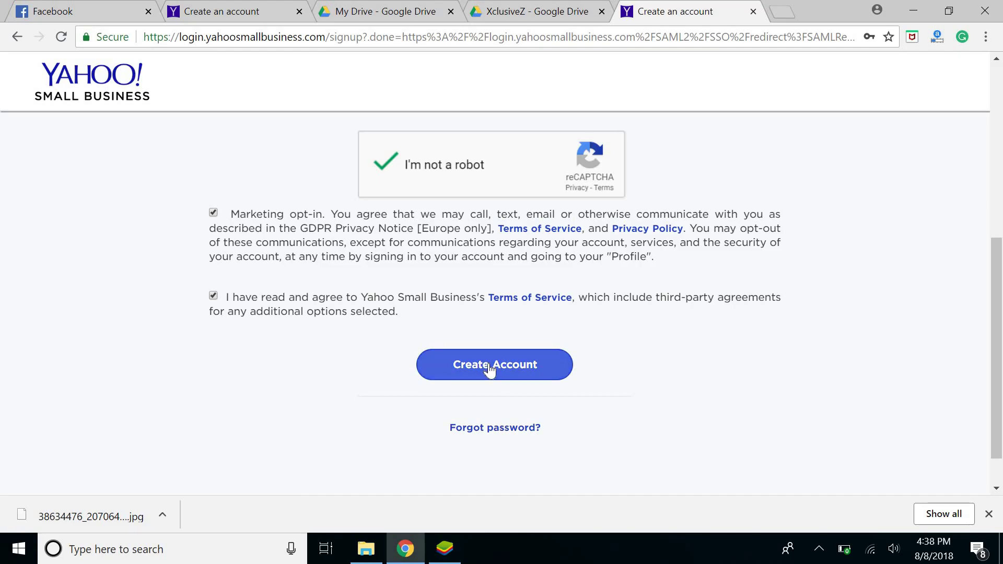
Step: Open Gmail's 'Activate your Yahoo Small Business account' email and dismiss the update popup
left_click(488, 370)
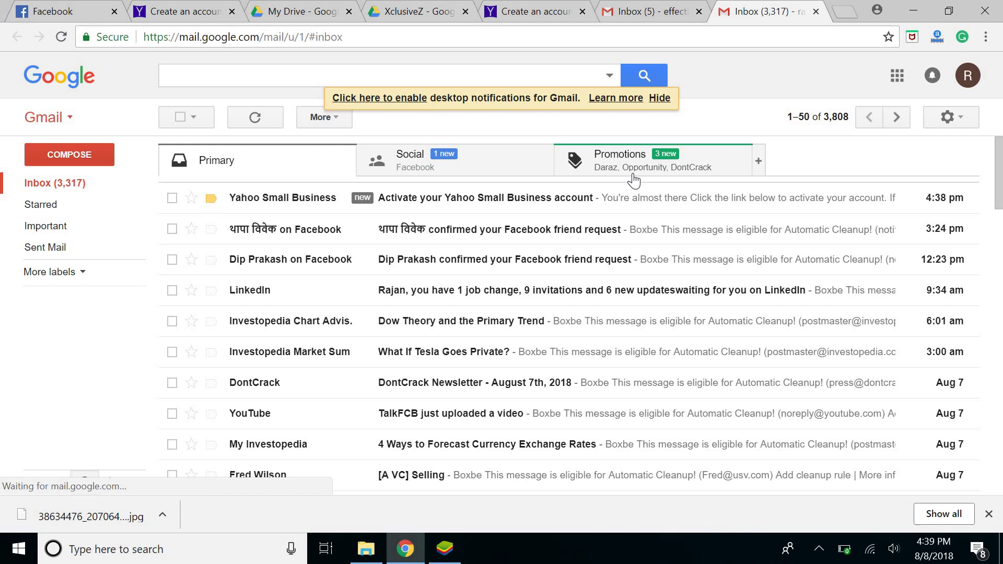
left_click(305, 200)
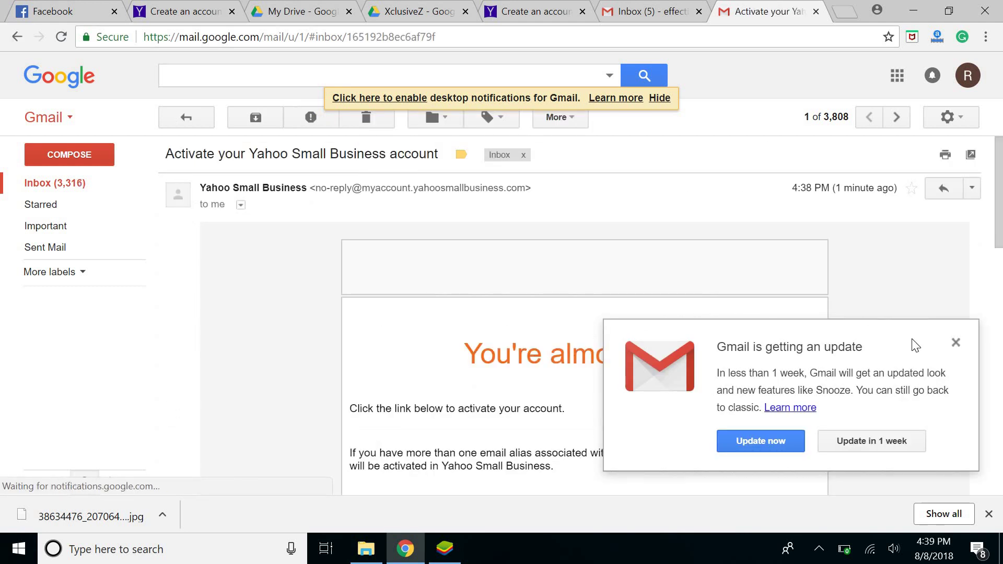
left_click(957, 343)
scroll(700, 357, "down", 2)
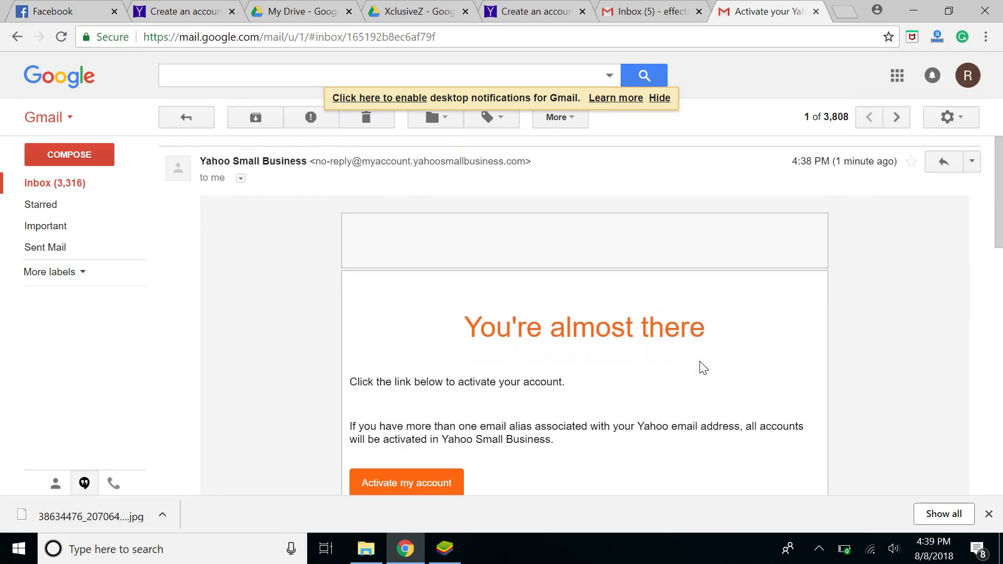
scroll(698, 365, "down", 1)
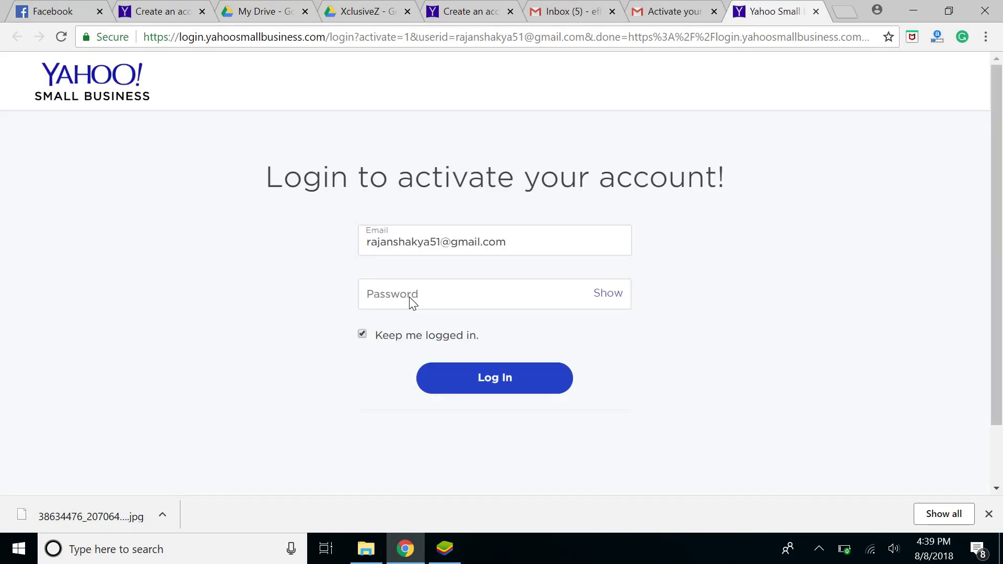
Step: Log in with the pasted password to activate the account, reaching the Welcome page
left_click(409, 297)
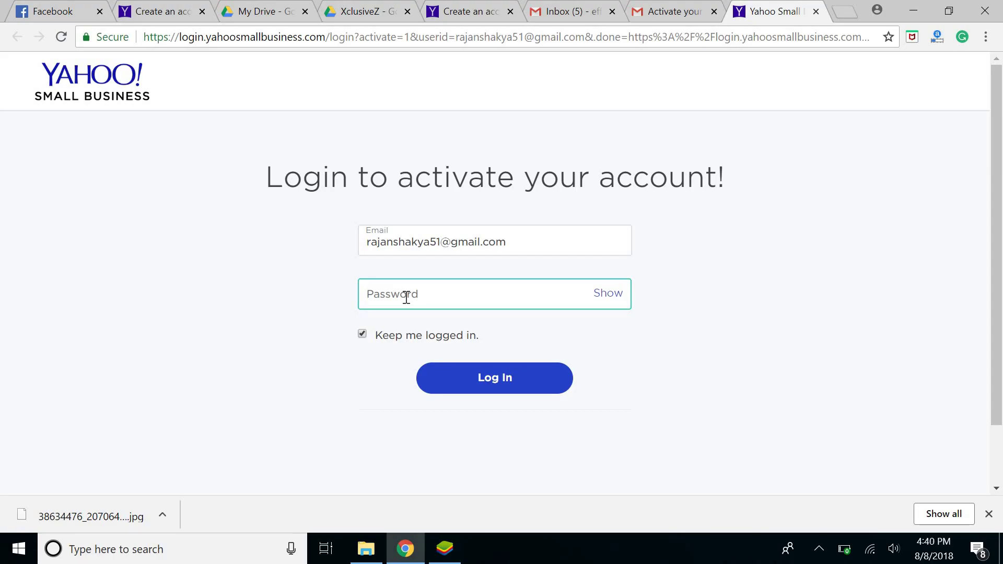
key("ctrl+v")
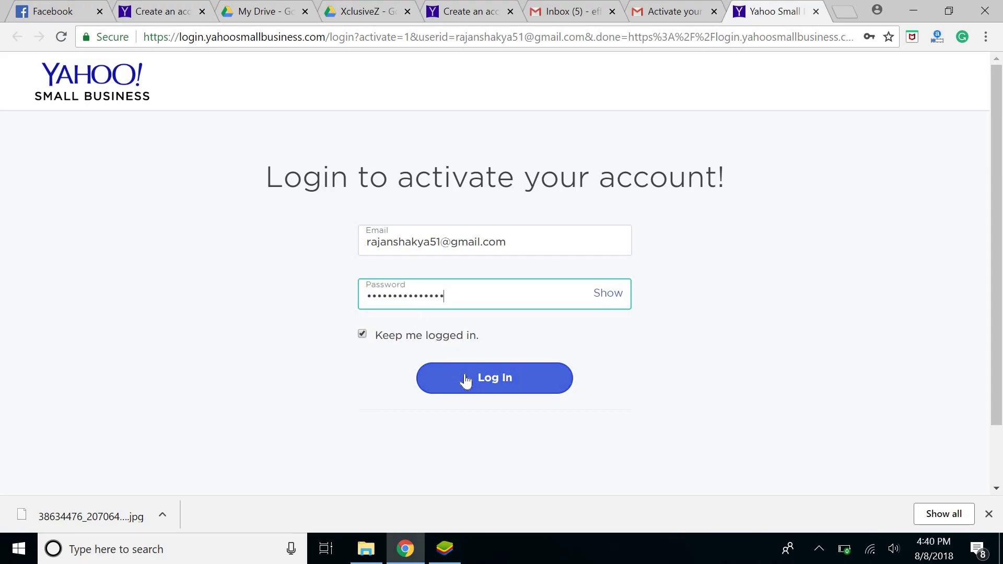
left_click(363, 337)
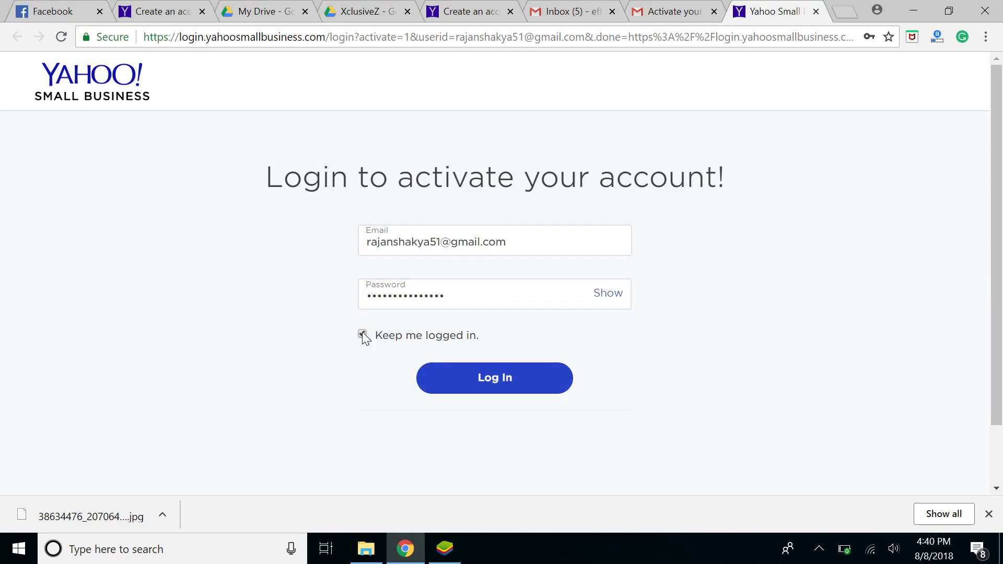
left_click(475, 381)
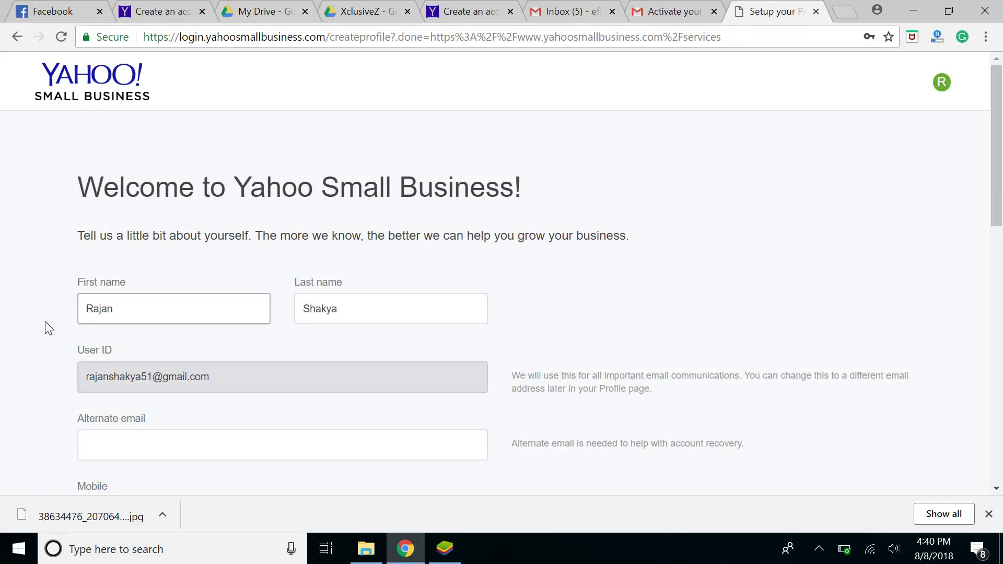
scroll(45, 322, "down", 2)
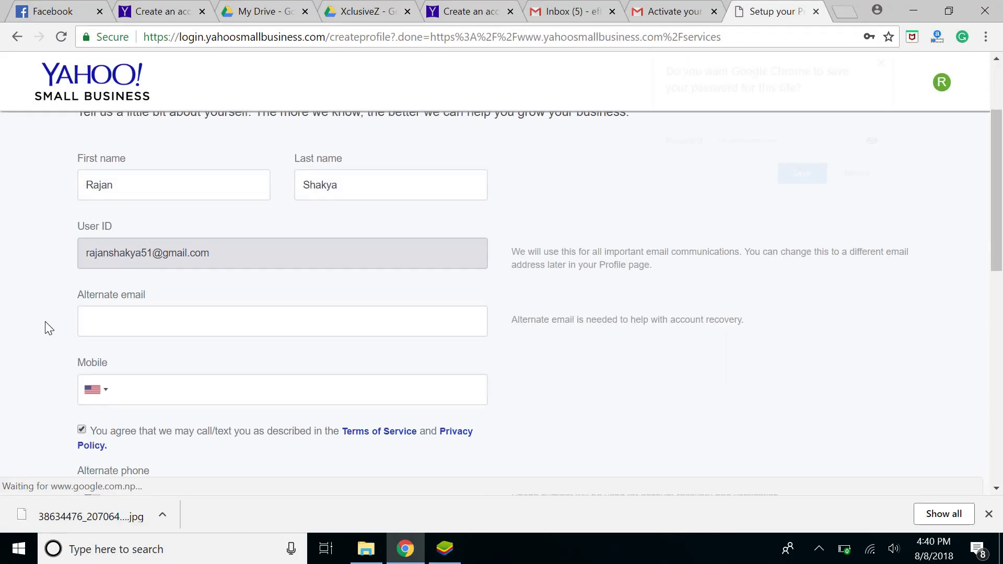
Step: Accept Chrome's offer to save the Yahoo Small Business login password
left_click(790, 172)
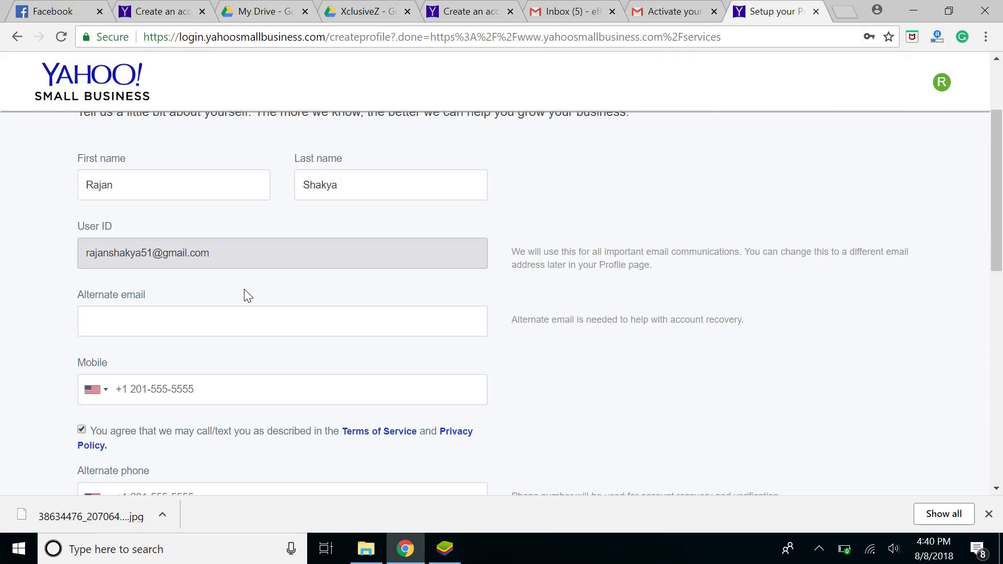
scroll(52, 282, "up", 1)
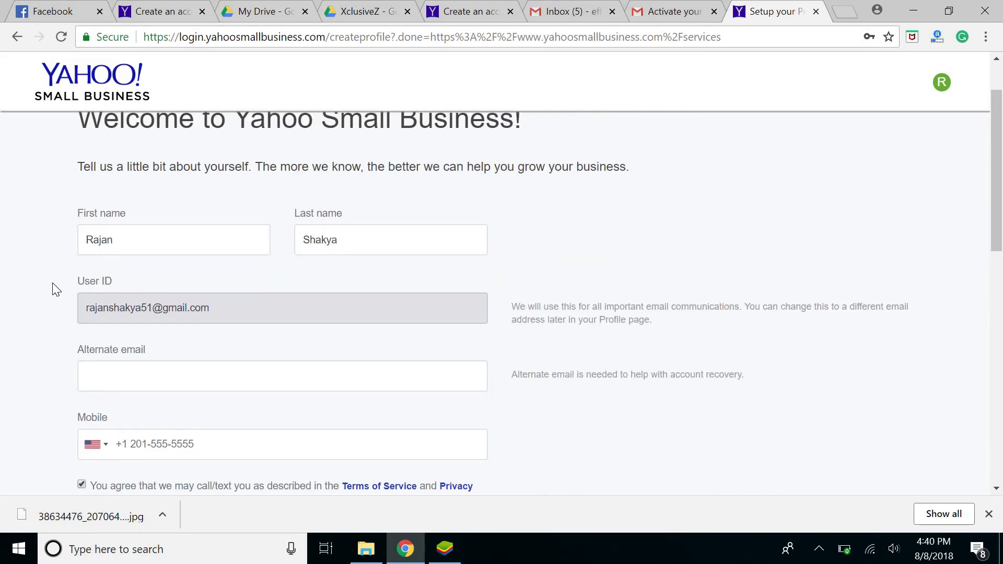
scroll(53, 282, "down", 2)
scroll(52, 283, "down", 2)
scroll(53, 283, "down", 2)
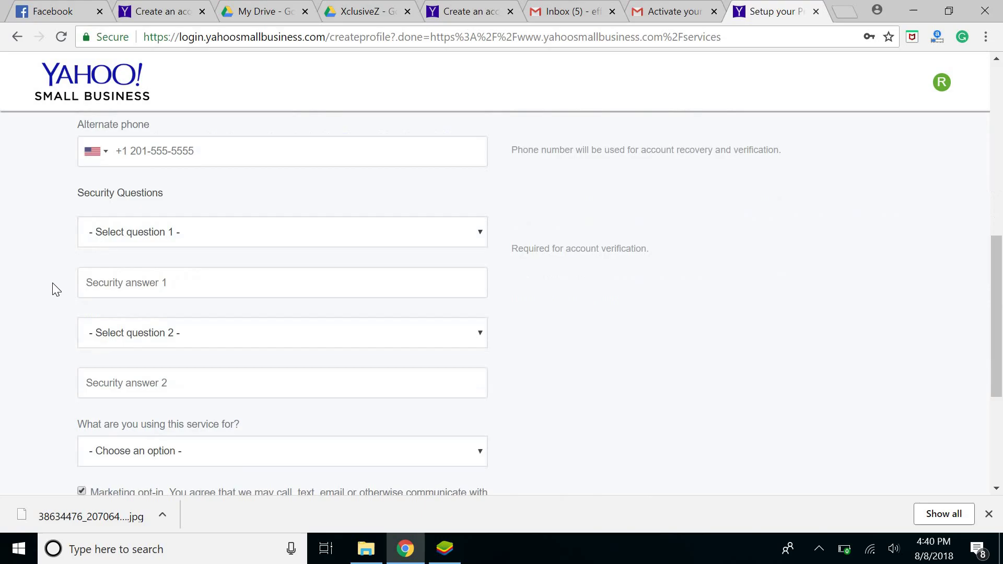
scroll(52, 282, "down", 2)
scroll(53, 283, "down", 1)
scroll(53, 289, "up", 1)
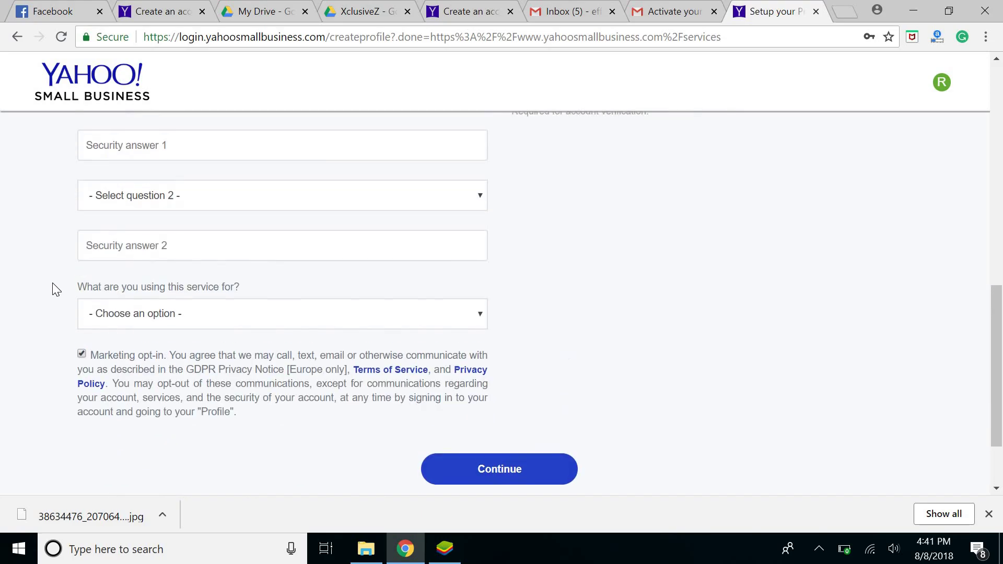